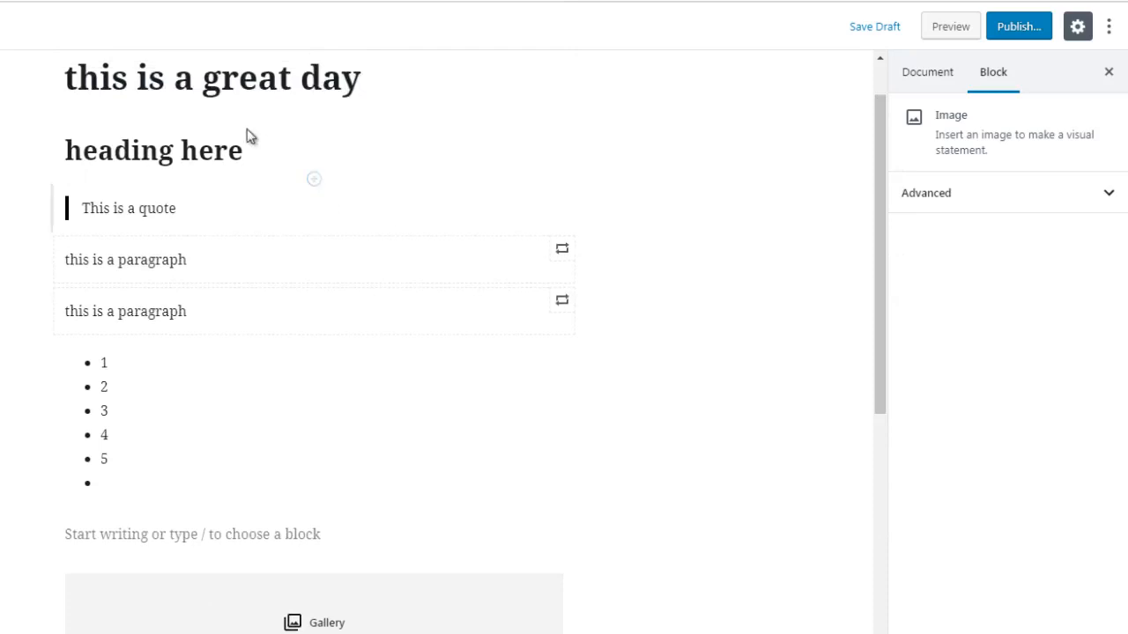
# Select the text of the "heading here" block and view the block's additional options.
pyautogui.click(238, 151)
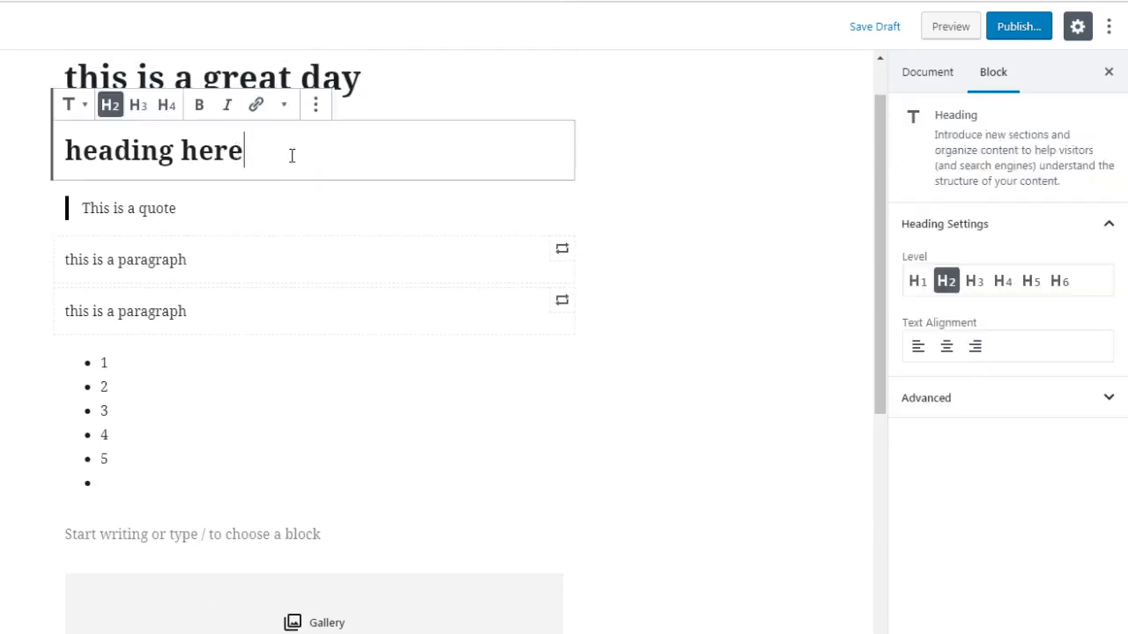
pyautogui.moveTo(252, 151); pyautogui.dragTo(69, 150)
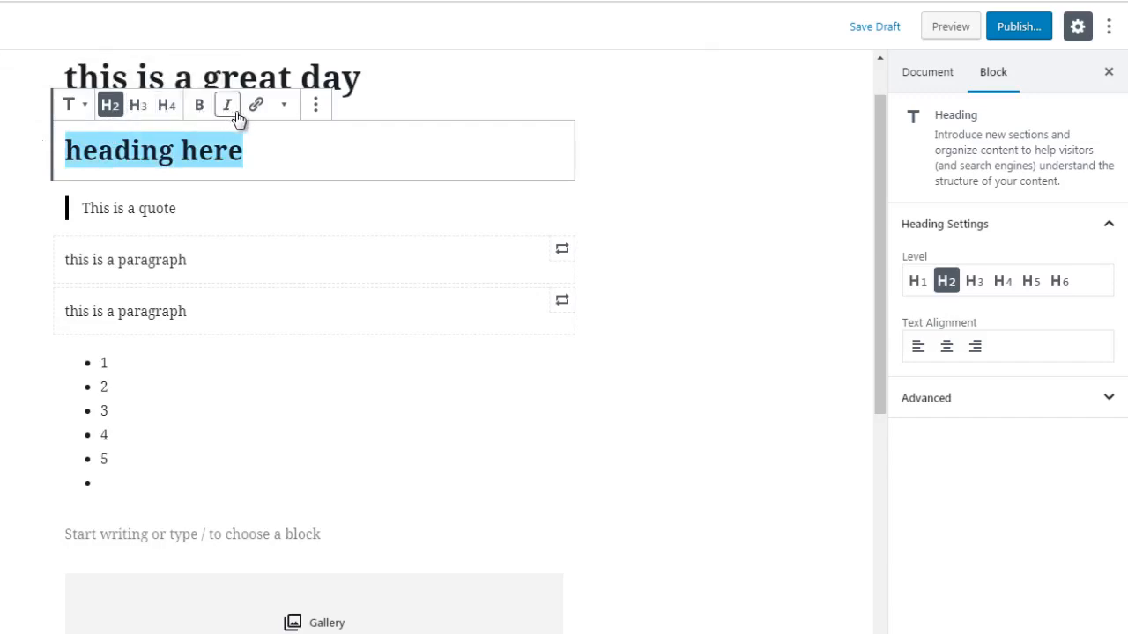
pyautogui.click(317, 105)
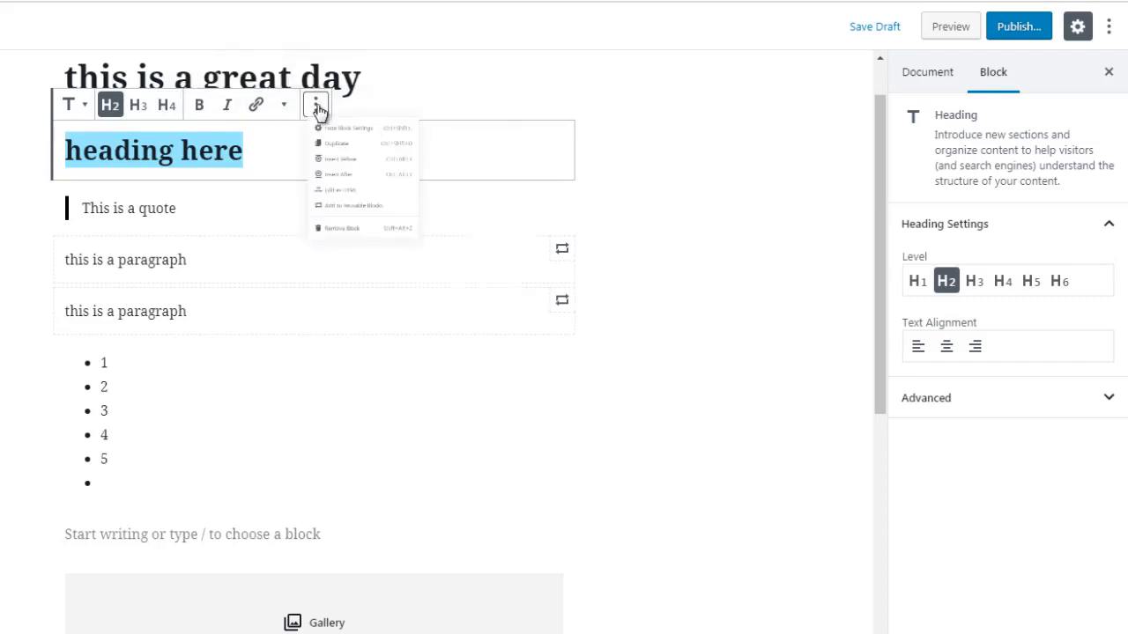
pyautogui.click(645, 201)
# Reselect the whole "heading here" text and examine the block's heading level, text alignment and advanced settings.
pyautogui.moveTo(272, 153); pyautogui.dragTo(73, 151)
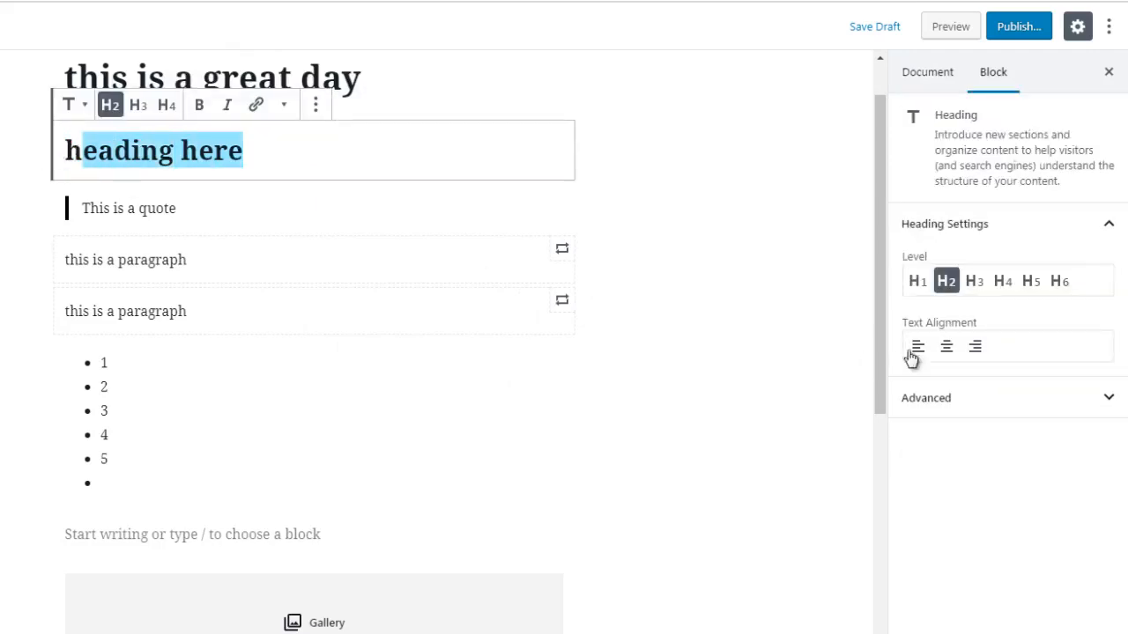
pyautogui.moveTo(284, 146); pyautogui.dragTo(68, 154)
pyautogui.moveTo(65, 148); pyautogui.dragTo(315, 177)
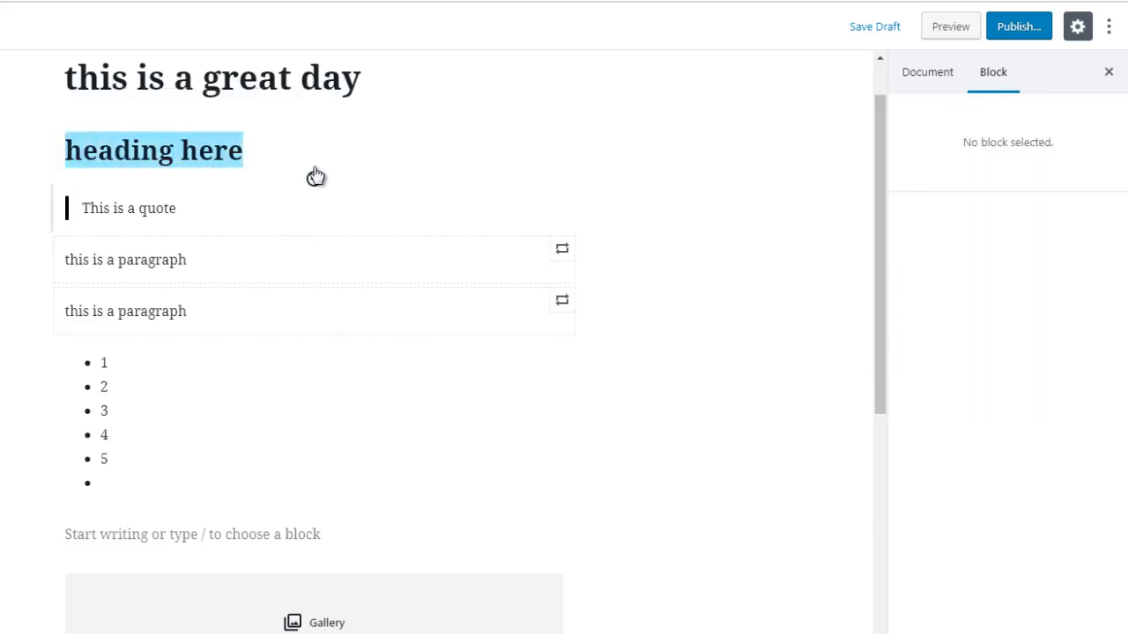
pyautogui.click(265, 154)
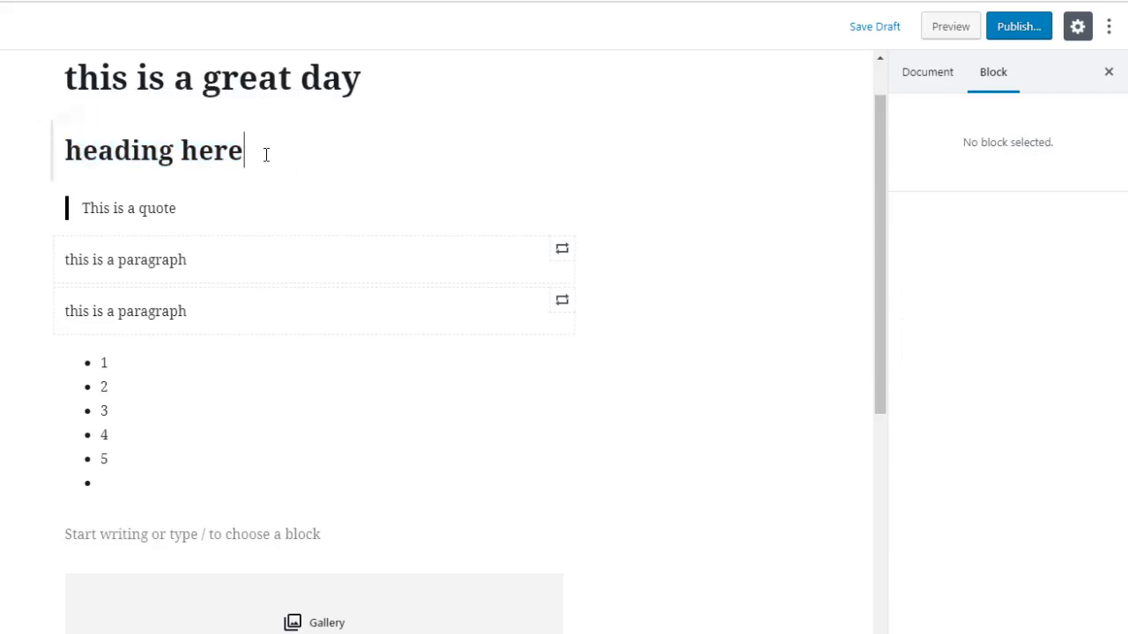
pyautogui.click(237, 211)
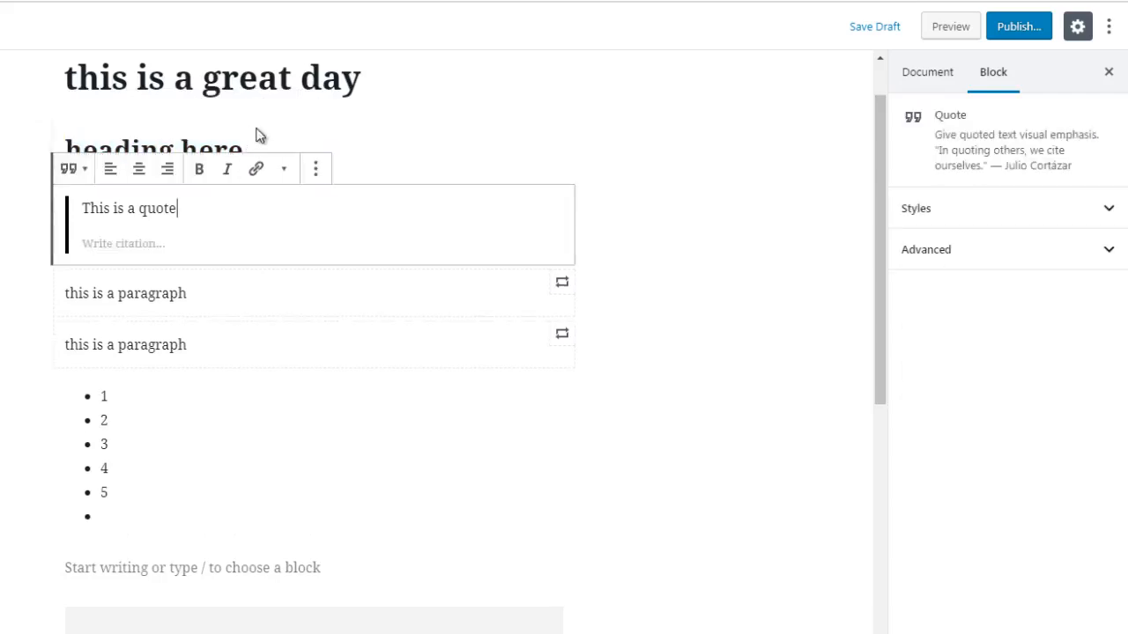
pyautogui.click(249, 145)
pyautogui.moveTo(247, 147); pyautogui.dragTo(67, 148)
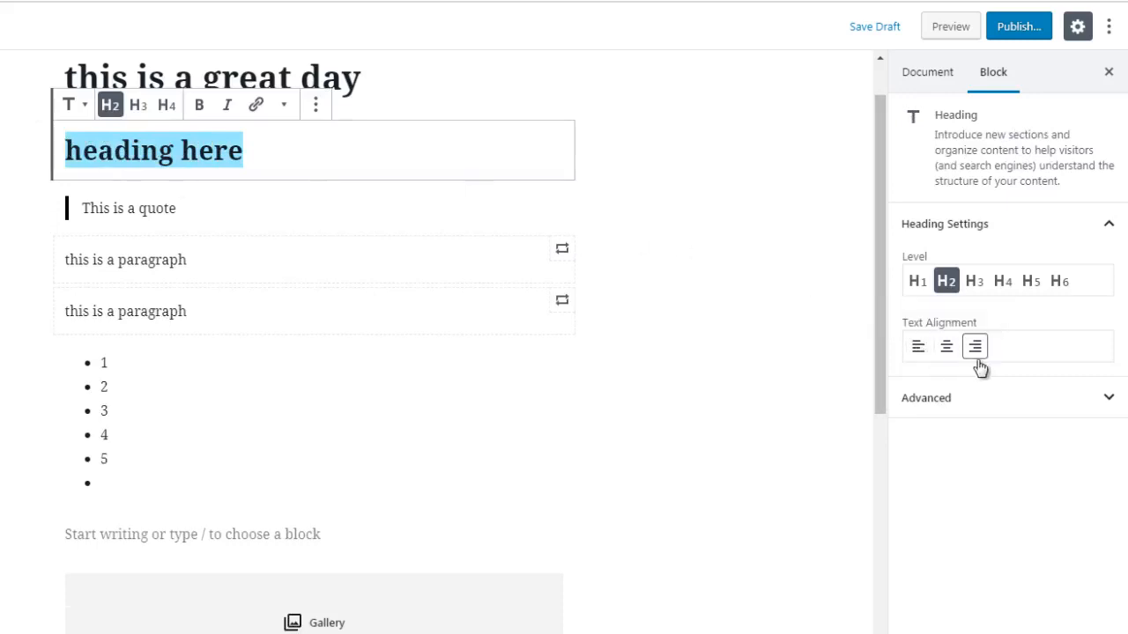
pyautogui.click(958, 400)
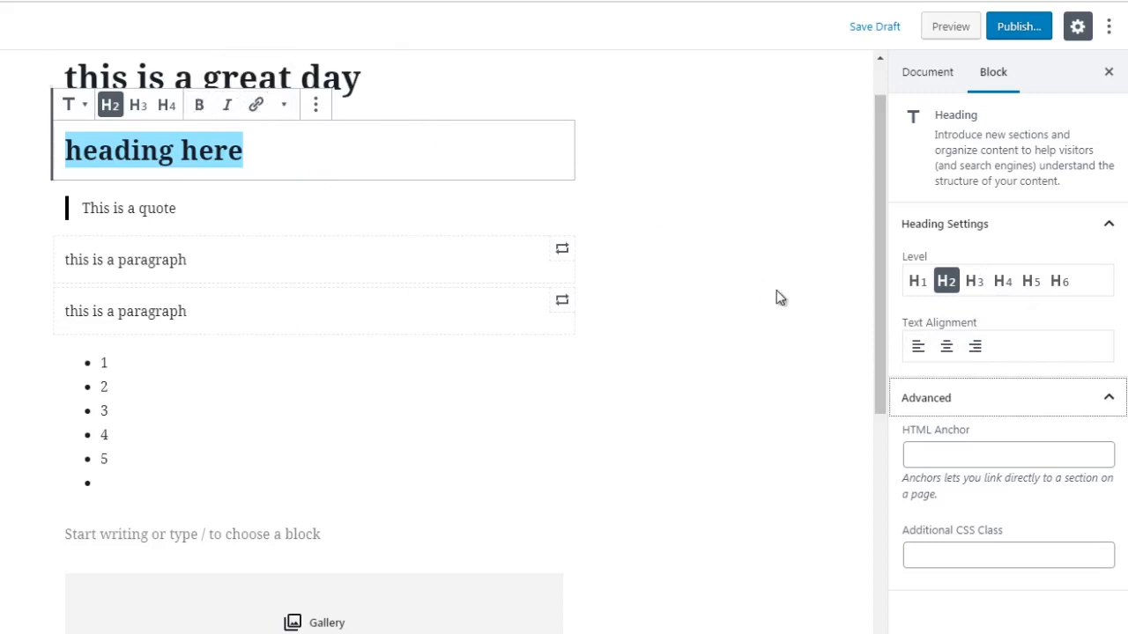
# Convert the 1–5 bulleted list to a numbered list and switch it back to bullets.
pyautogui.click(137, 396)
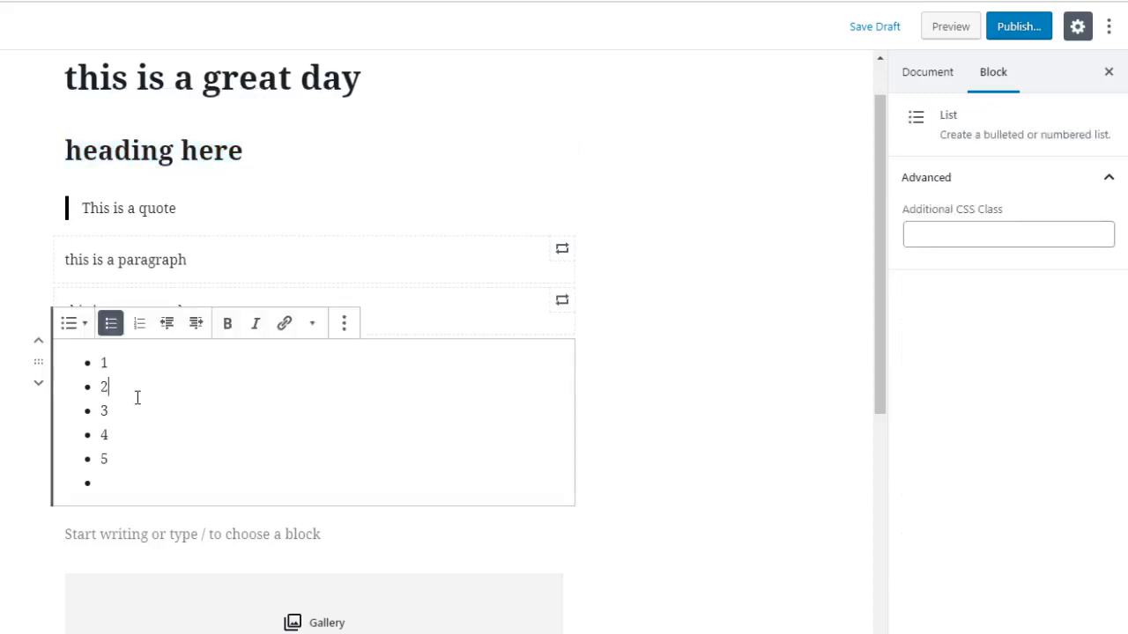
pyautogui.moveTo(118, 474); pyautogui.dragTo(103, 361)
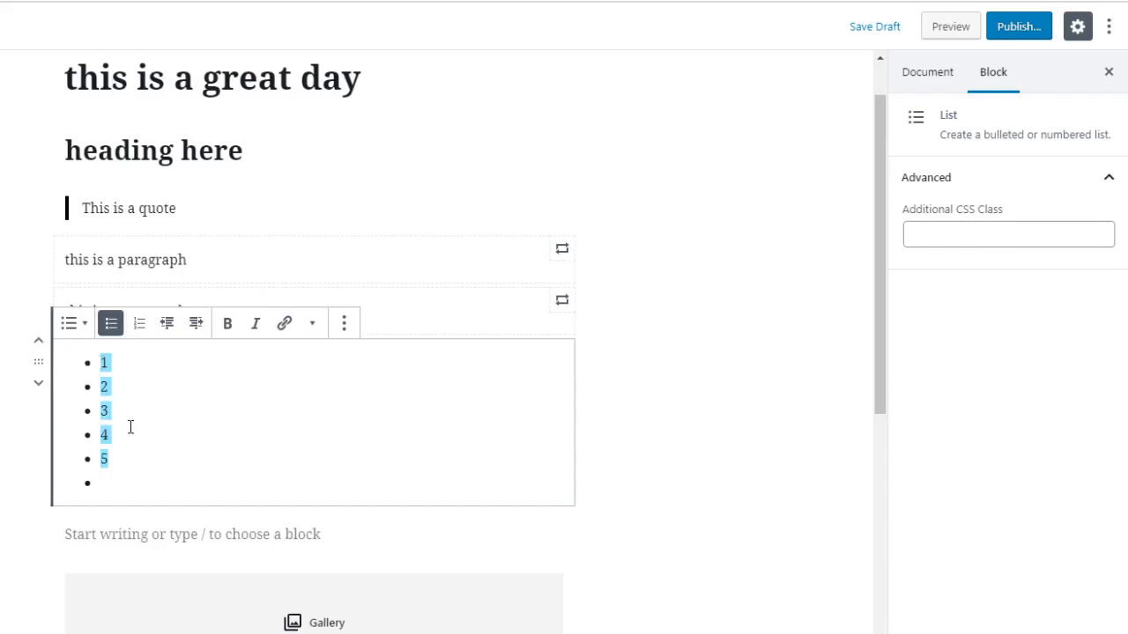
pyautogui.click(139, 324)
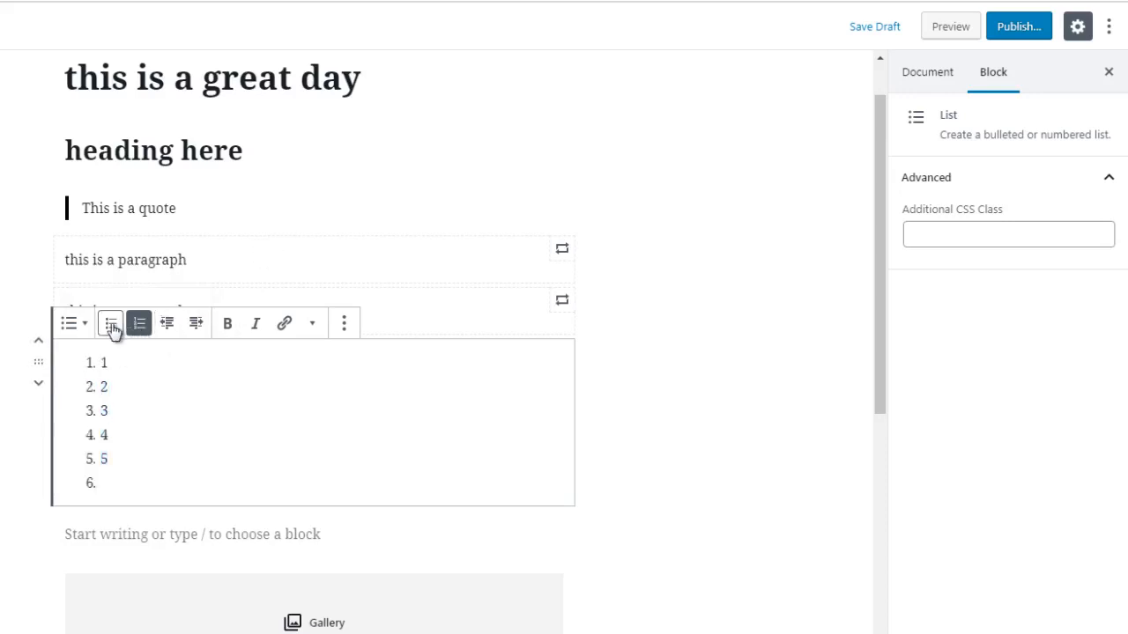
pyautogui.click(111, 325)
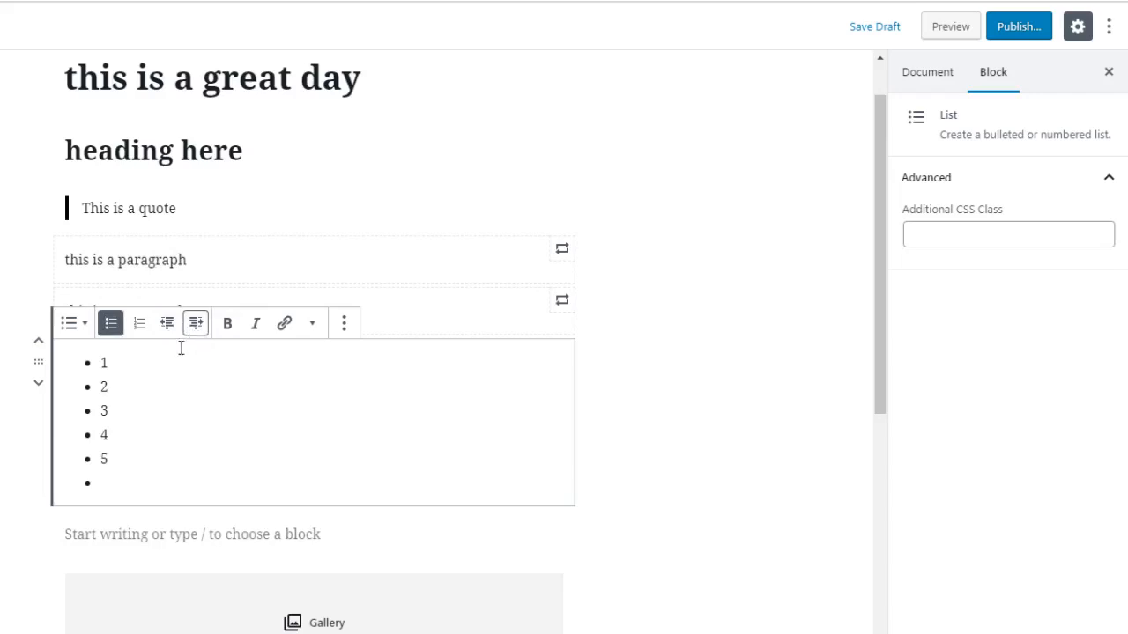
# Make the first item of the bulleted list bold and italic.
pyautogui.click(113, 369)
pyautogui.moveTo(94, 362); pyautogui.dragTo(107, 363)
pyautogui.click(226, 328)
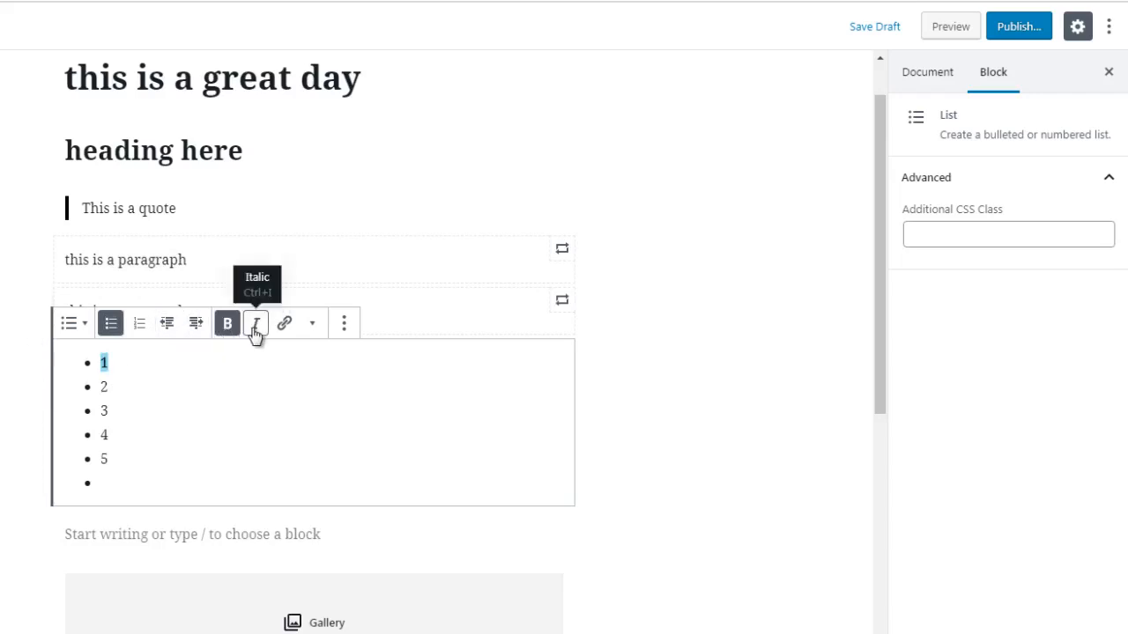
pyautogui.click(255, 331)
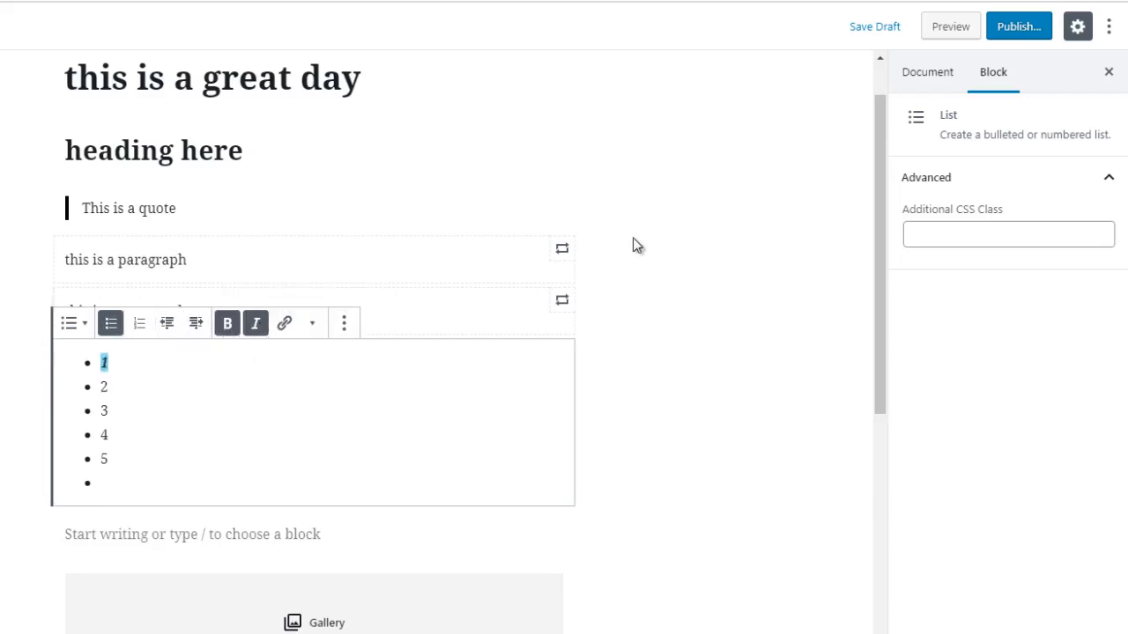
# Deselect the list block to show the document settings, and review the available post format options.
pyautogui.scroll(-1, 863, 326)
pyautogui.scroll(-5, 864, 331)
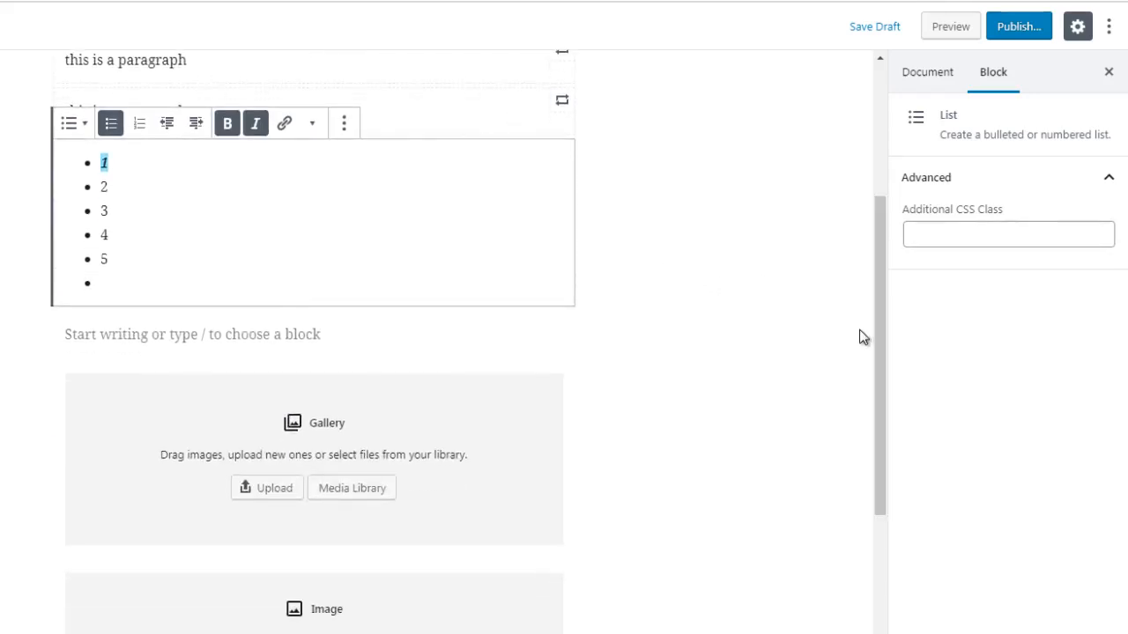
pyautogui.click(642, 418)
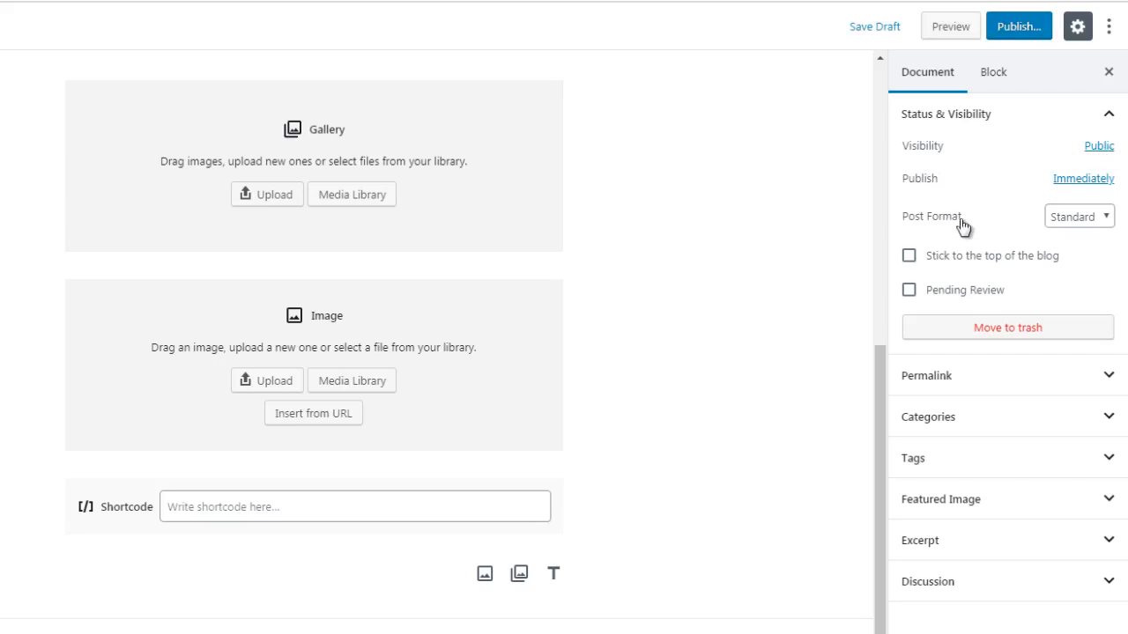
pyautogui.click(1073, 218)
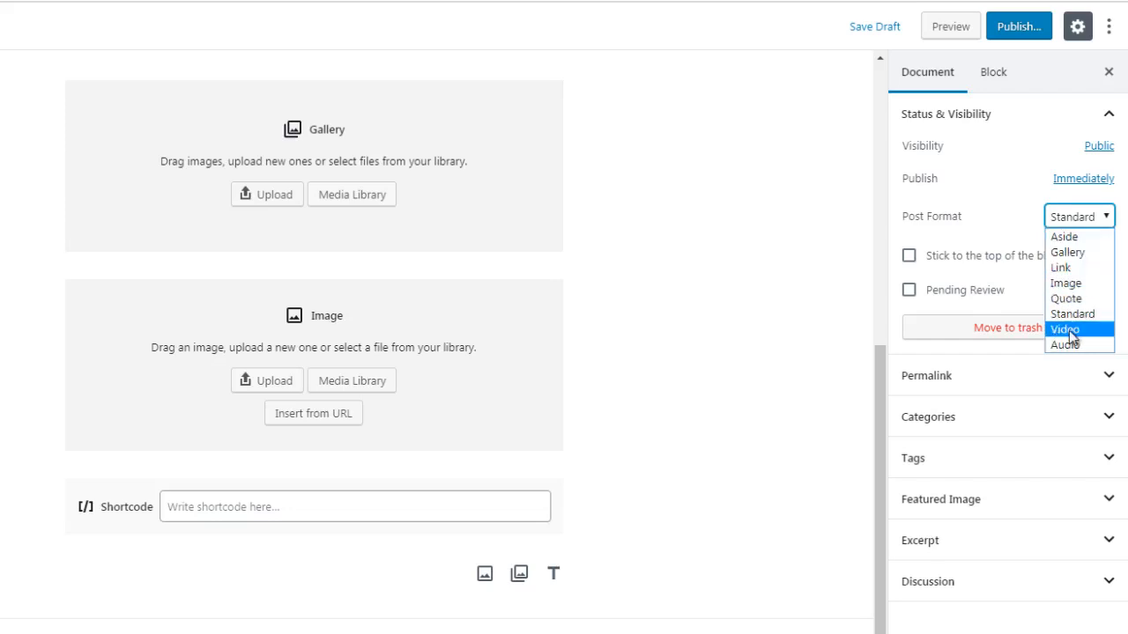
pyautogui.click(895, 224)
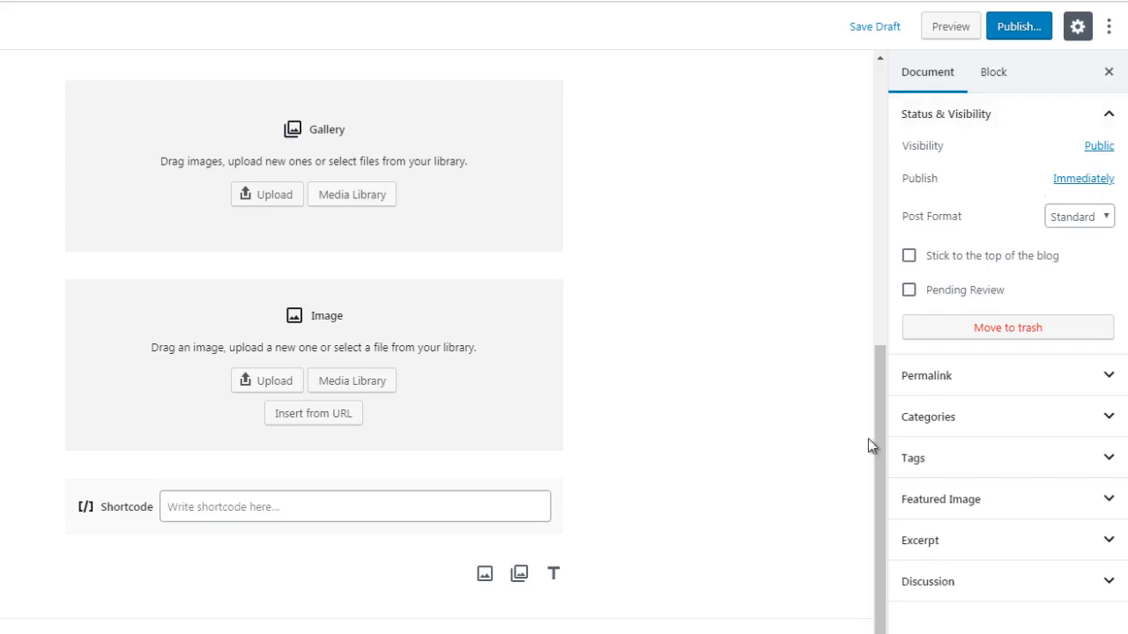
# Expand the post's categories, look through the list and open the form for adding a new category.
pyautogui.click(930, 380)
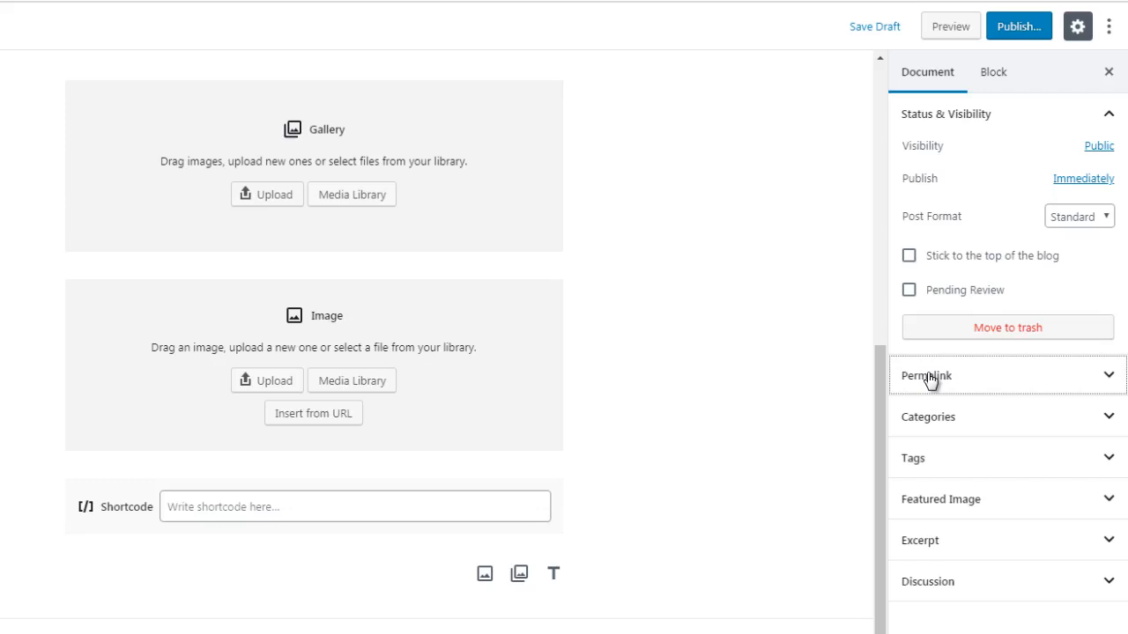
pyautogui.click(944, 426)
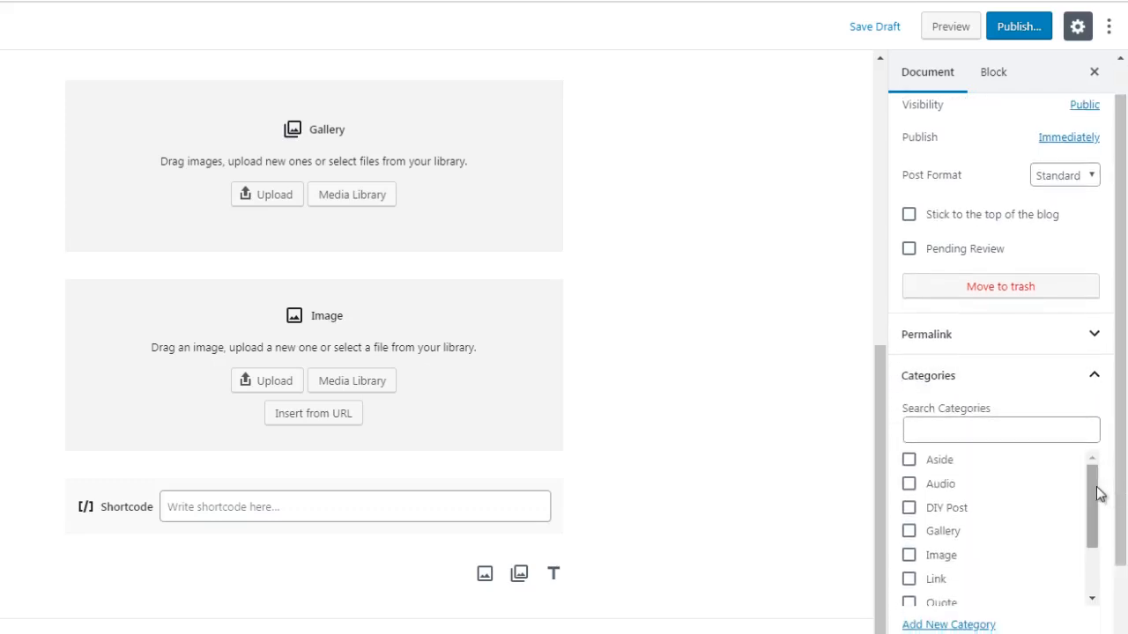
pyautogui.moveTo(1097, 494); pyautogui.dragTo(1095, 552)
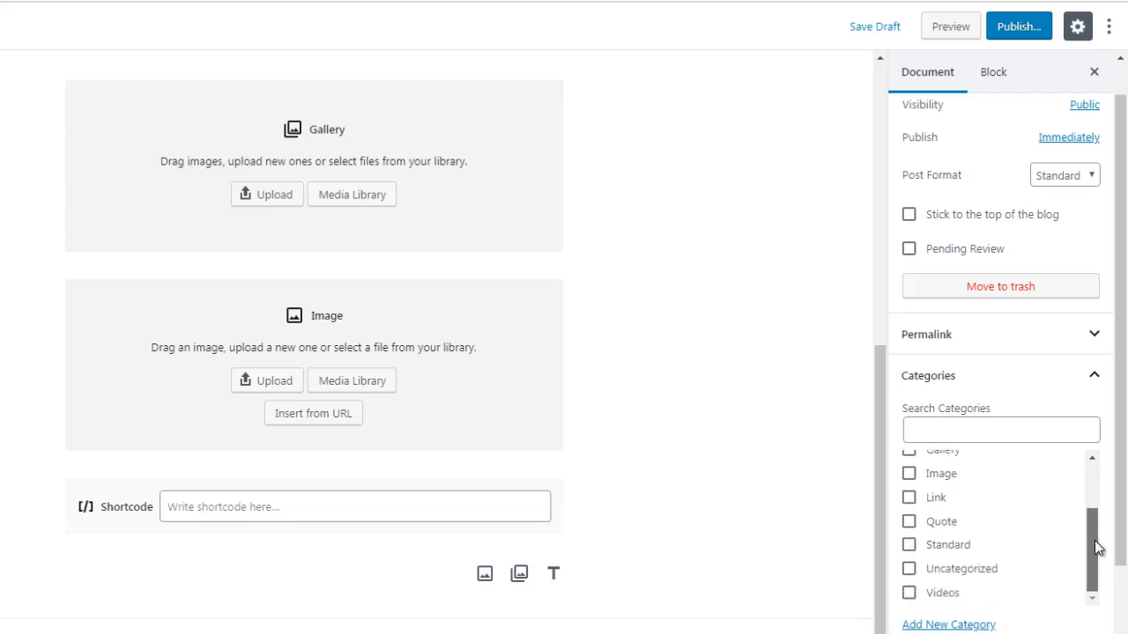
pyautogui.click(978, 624)
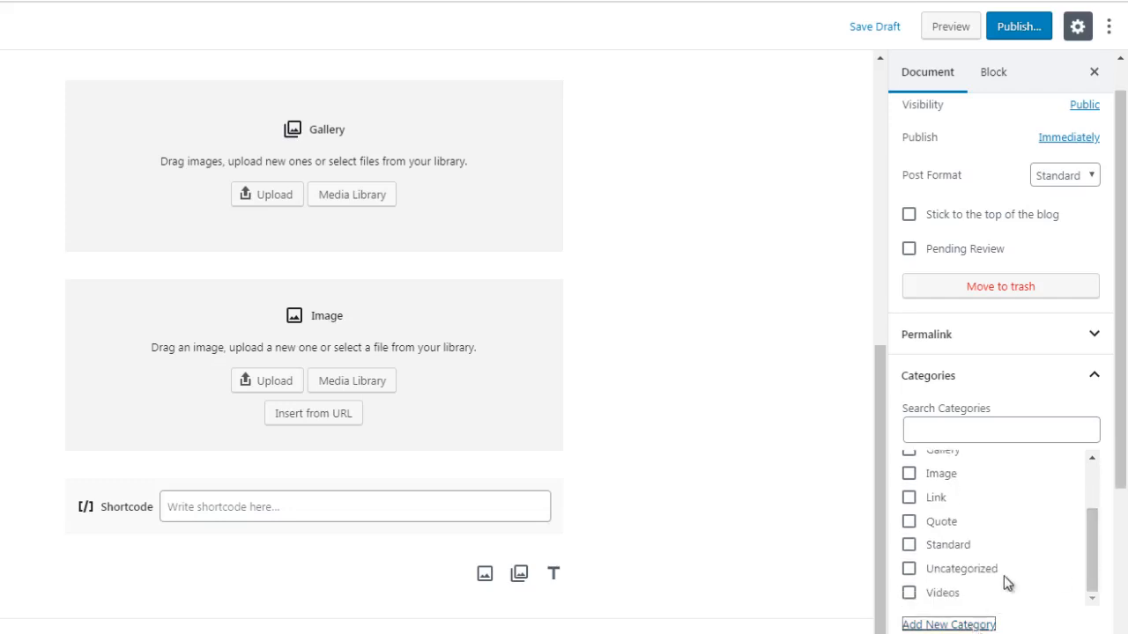
pyautogui.scroll(-1, 1125, 480)
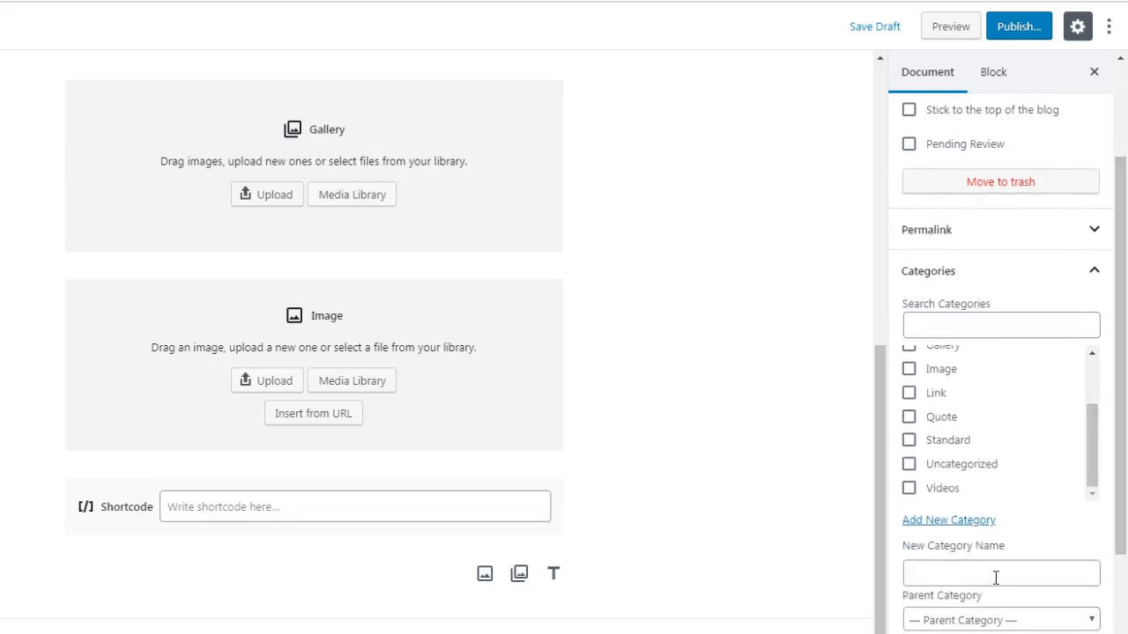
# Review the parent category choices and the new category name field, and collapse the category settings.
pyautogui.click(987, 621)
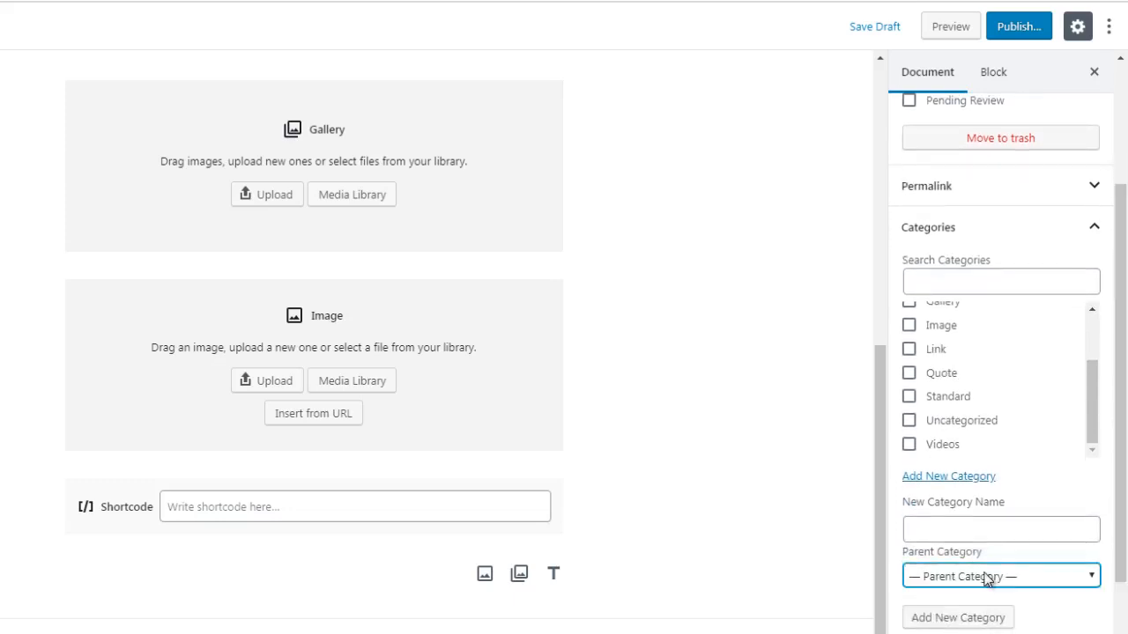
pyautogui.click(987, 577)
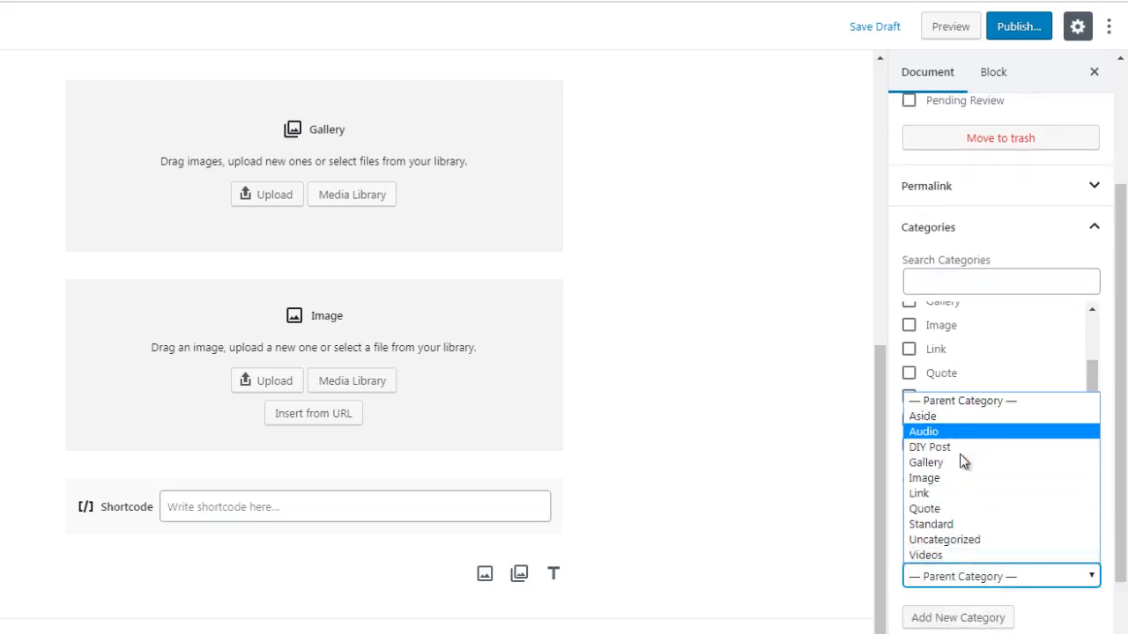
pyautogui.click(964, 576)
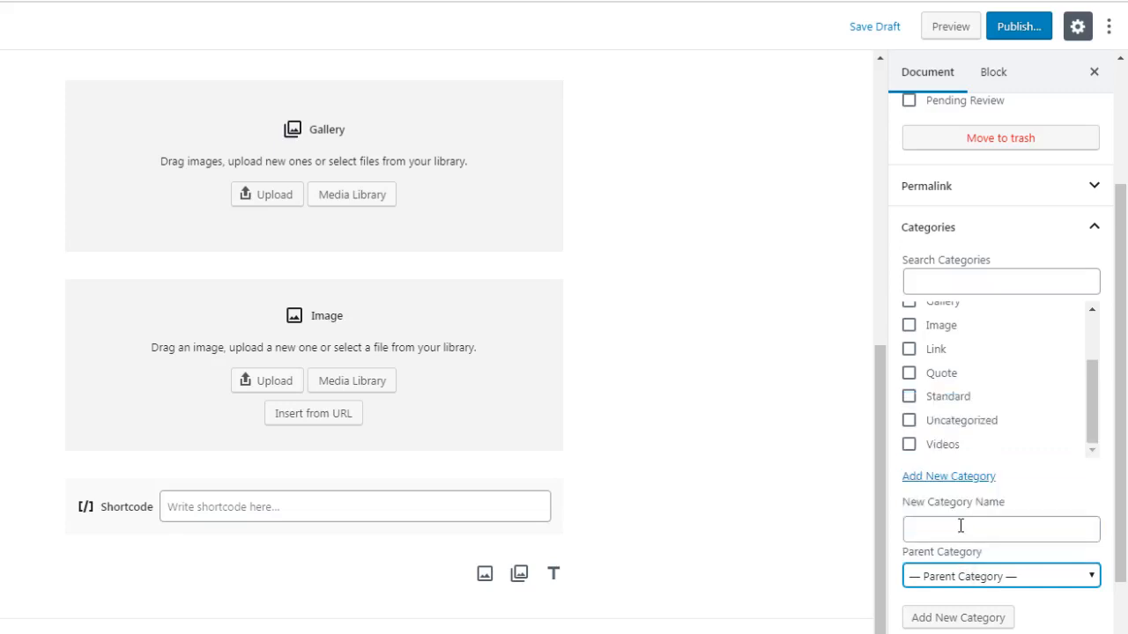
pyautogui.click(960, 526)
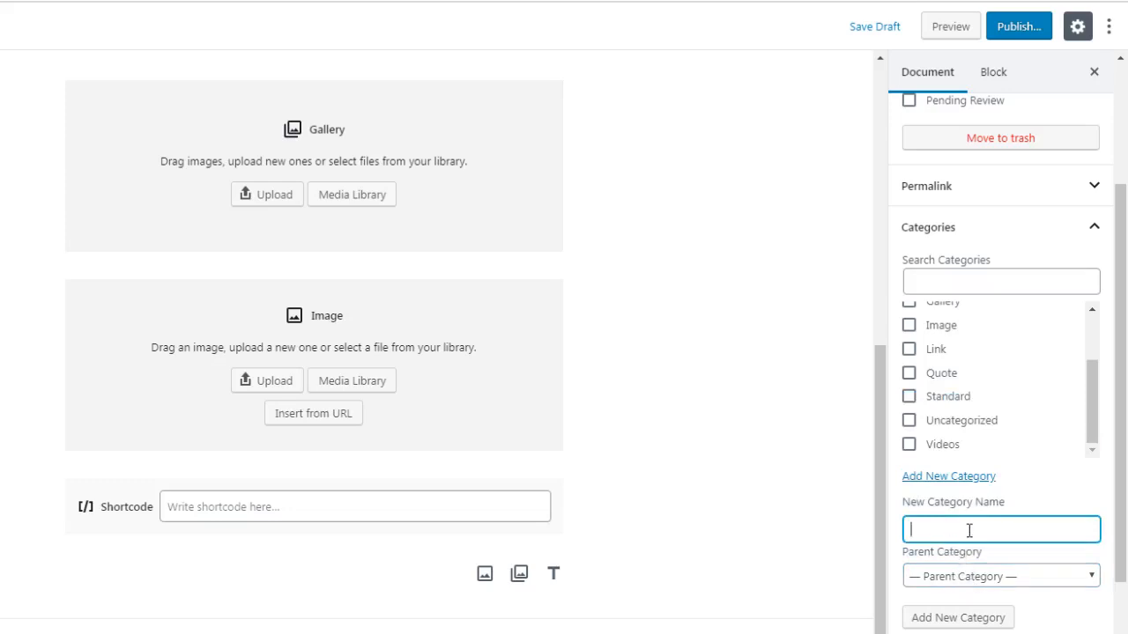
pyautogui.moveTo(1123, 431); pyautogui.dragTo(1125, 452)
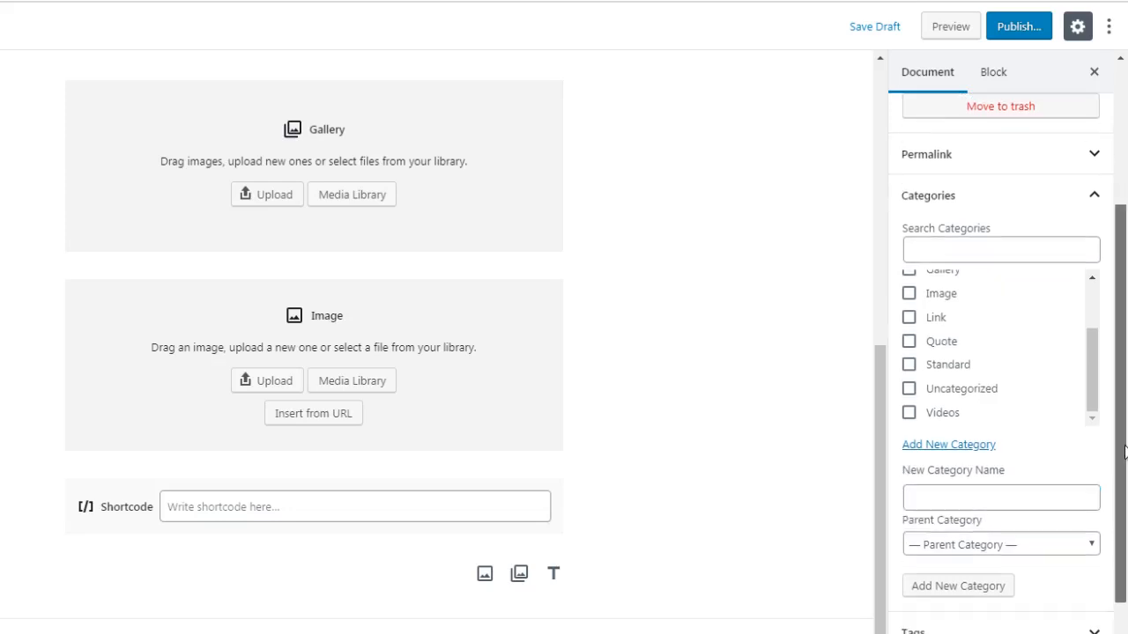
pyautogui.click(967, 206)
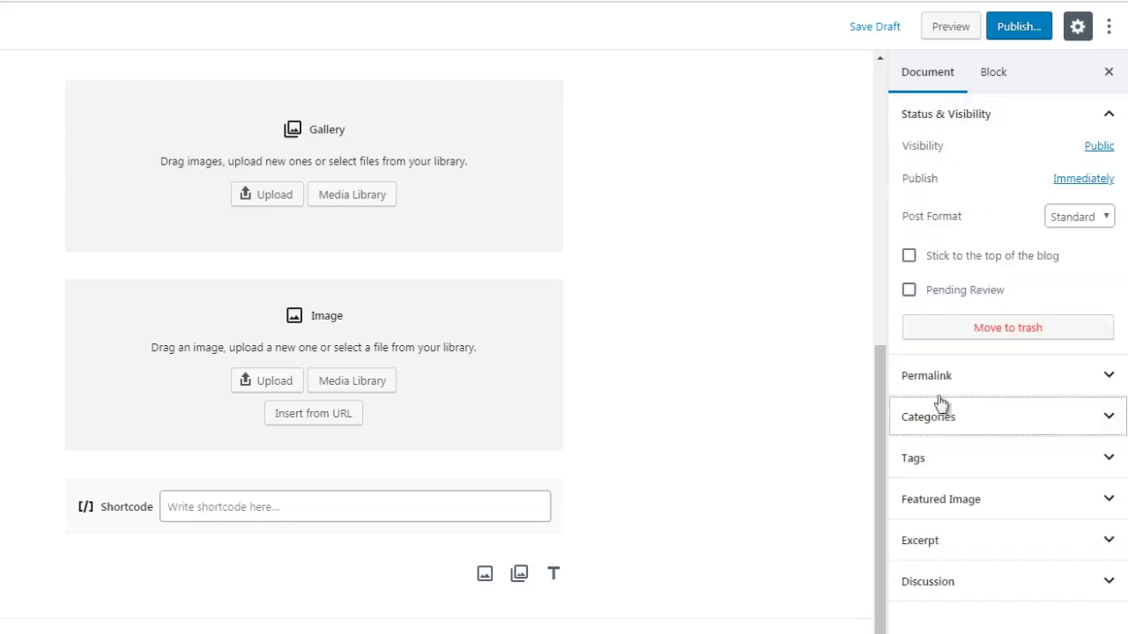
# View the field for adding new tags and collapse the tag settings.
pyautogui.click(942, 468)
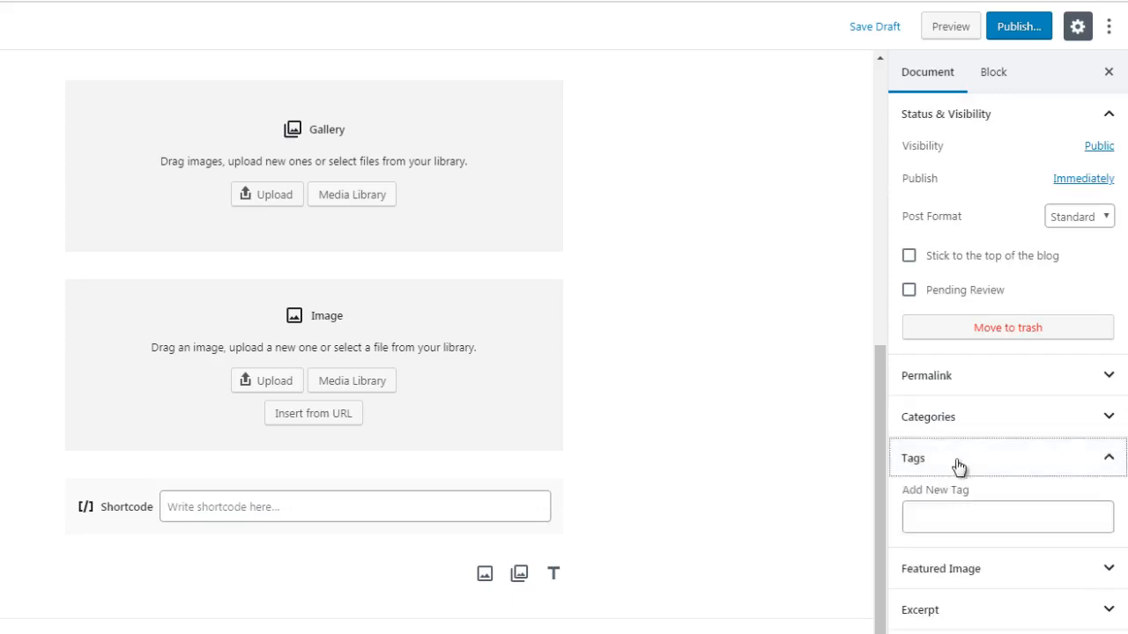
pyautogui.click(974, 514)
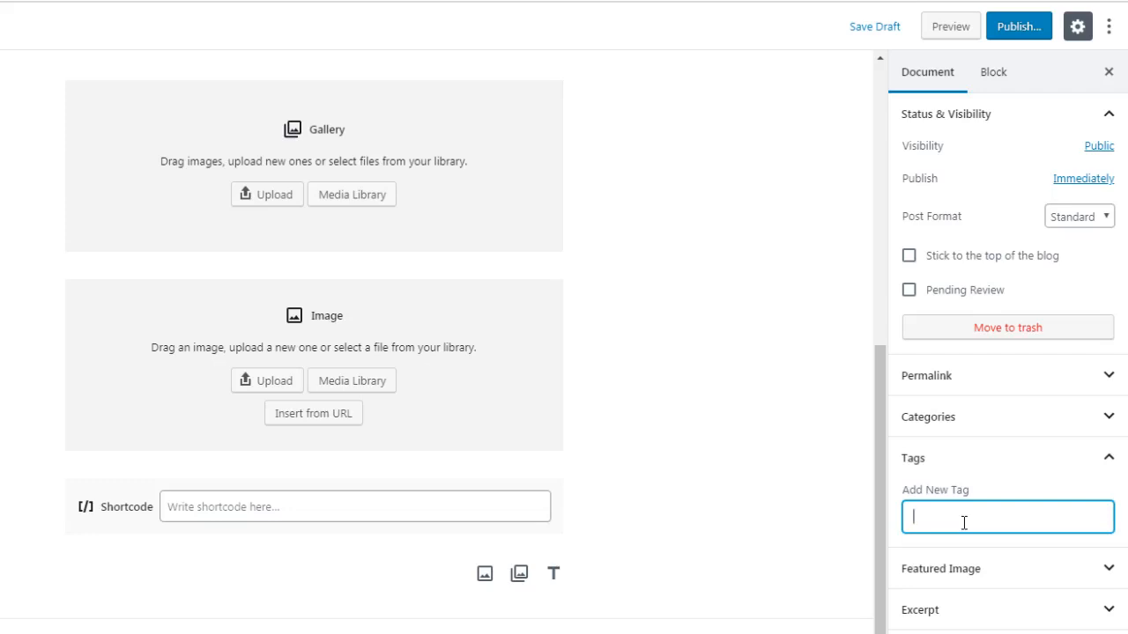
pyautogui.click(960, 463)
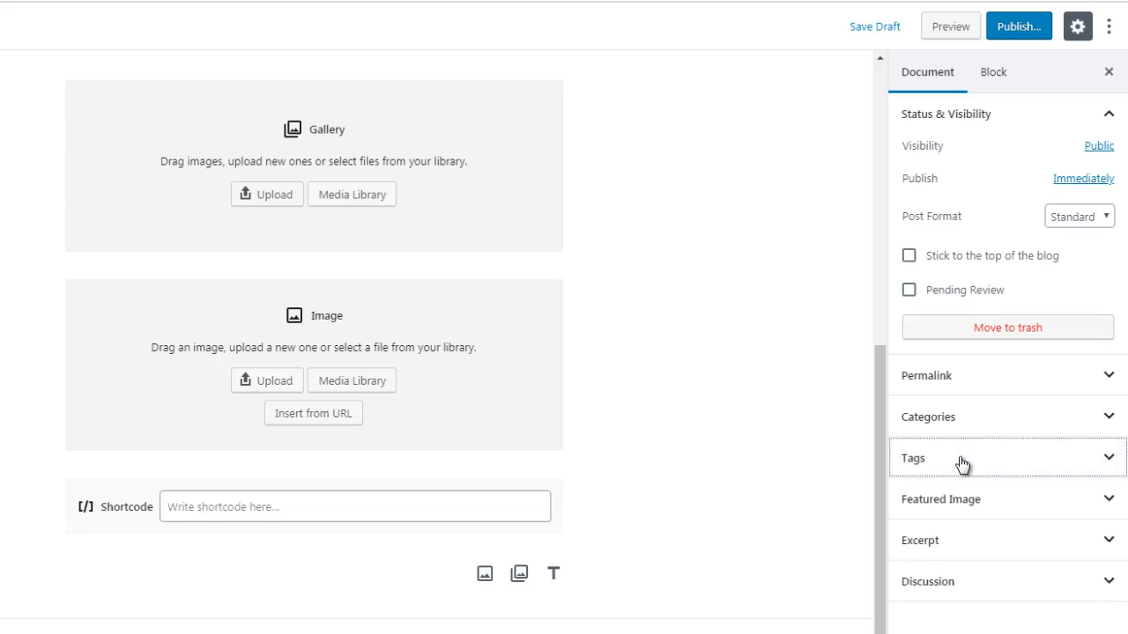
# Expand the featured image settings and briefly view the excerpt settings.
pyautogui.click(957, 509)
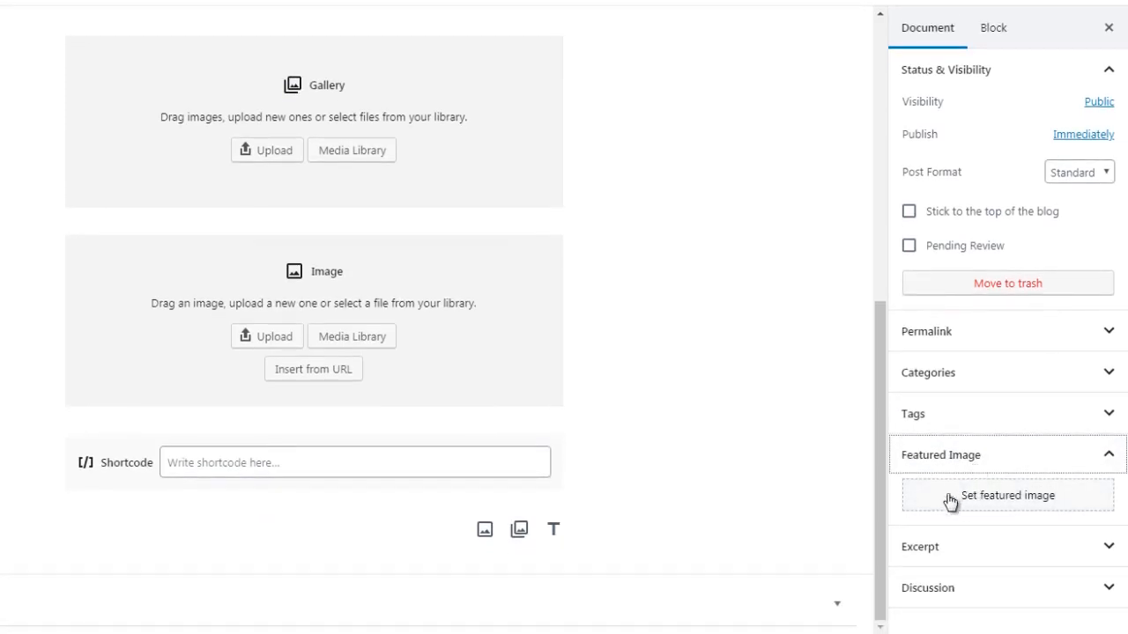
pyautogui.click(953, 553)
pyautogui.click(952, 551)
# Expand the discussion settings, and turn Allow Comments off and back on.
pyautogui.click(943, 592)
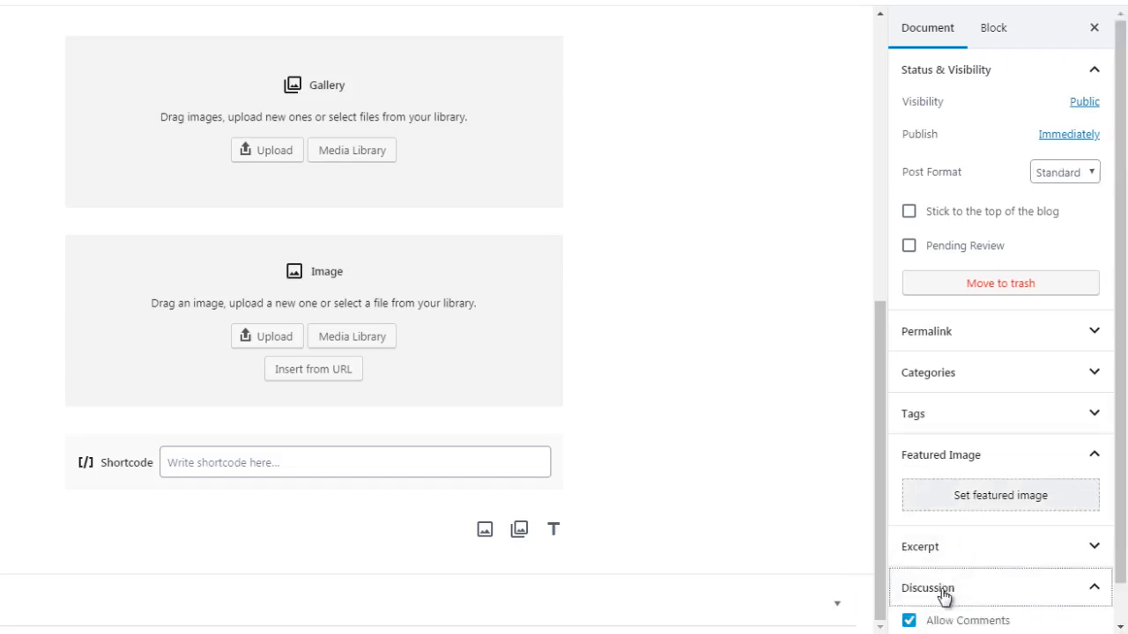
pyautogui.moveTo(1120, 497); pyautogui.dragTo(1122, 558)
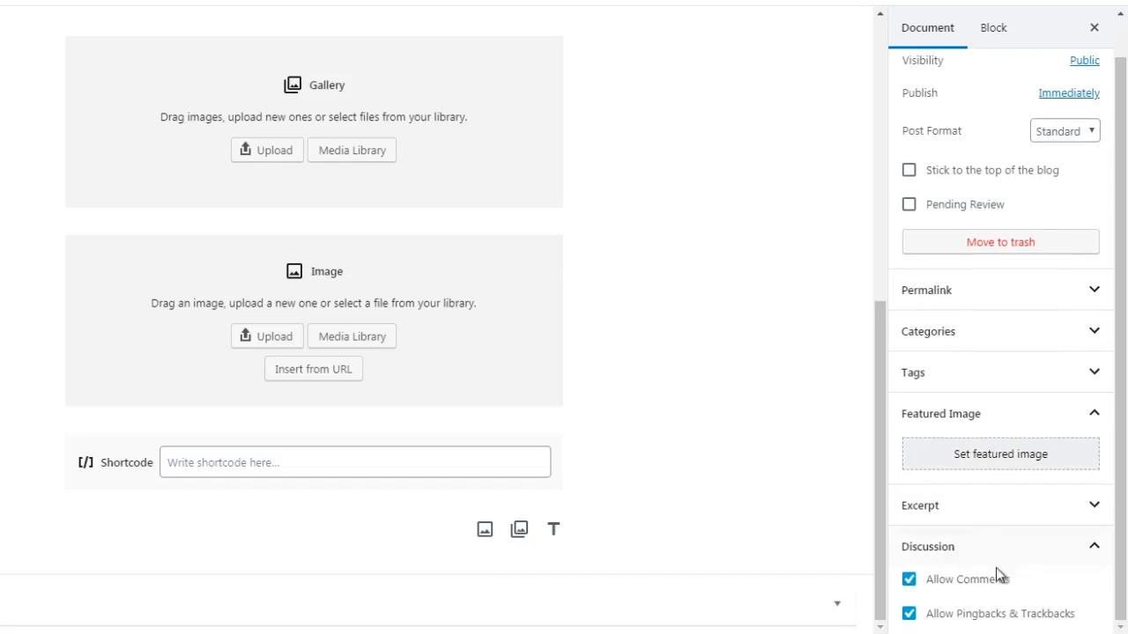
pyautogui.click(909, 581)
pyautogui.click(909, 580)
pyautogui.scroll(1, 1117, 344)
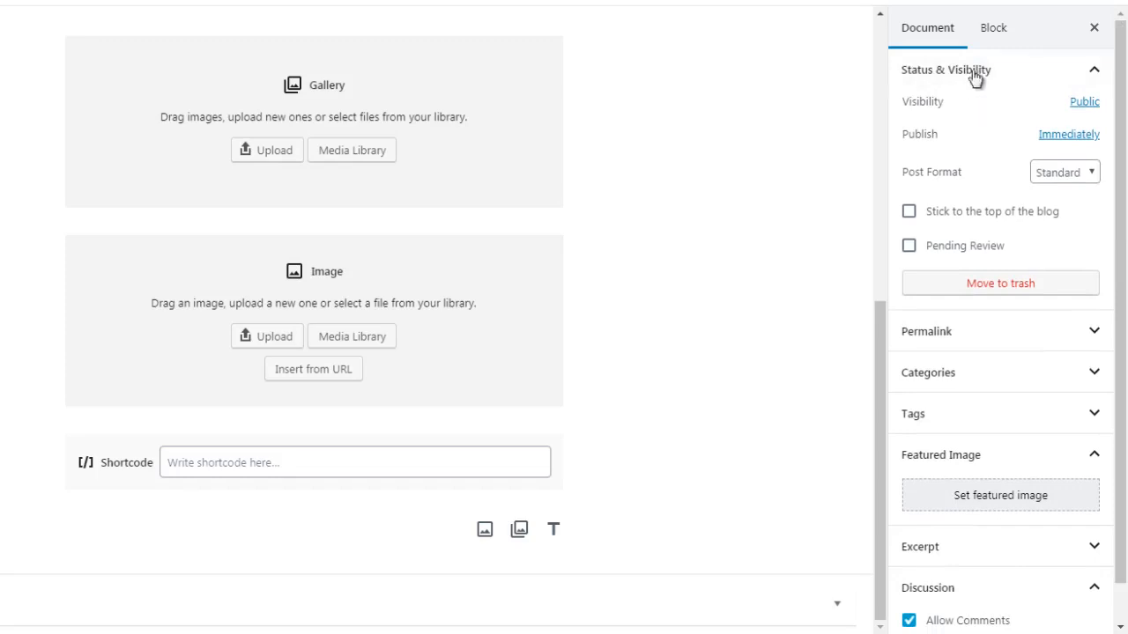
# Compare the document and block settings, selecting the gallery block and the image block to view their options.
pyautogui.click(995, 31)
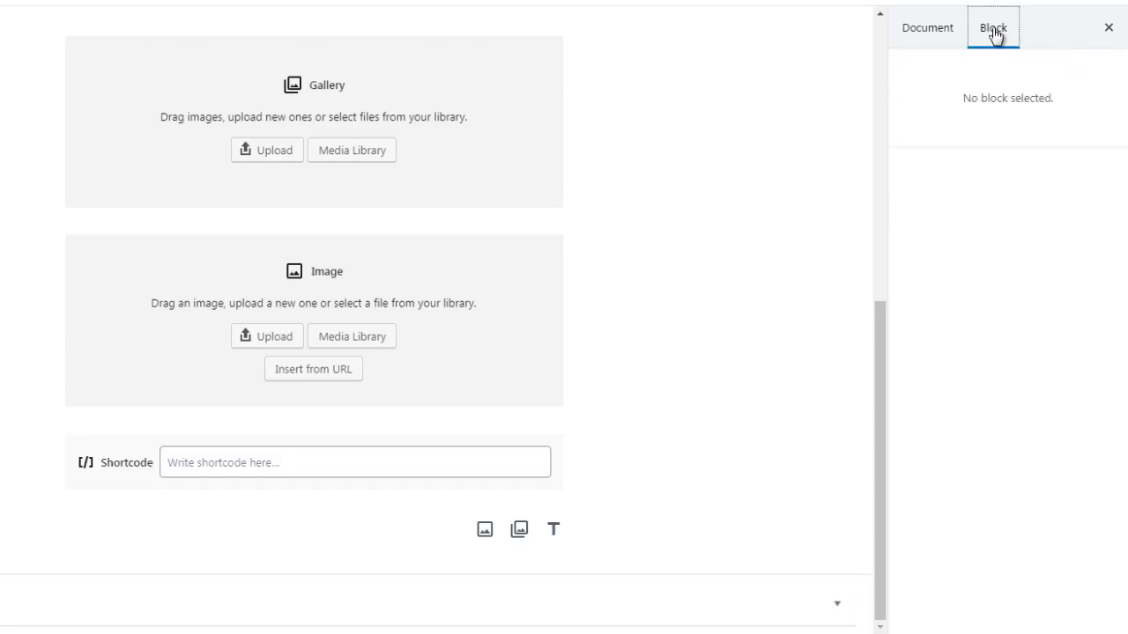
pyautogui.click(923, 31)
pyautogui.click(477, 156)
pyautogui.click(481, 379)
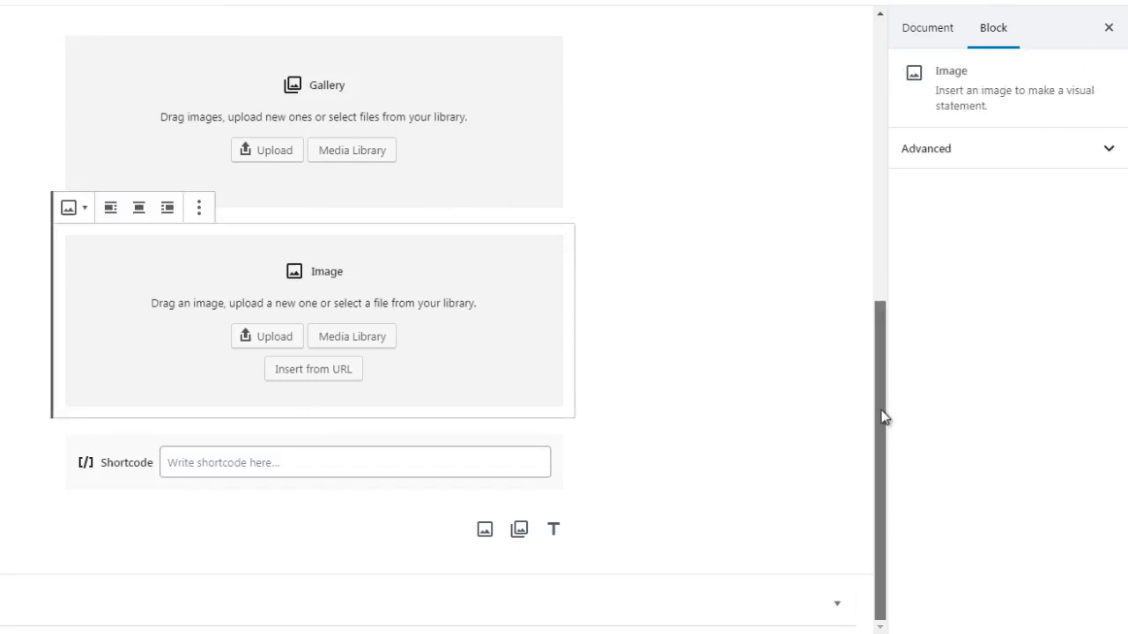
pyautogui.moveTo(884, 417); pyautogui.dragTo(888, 287)
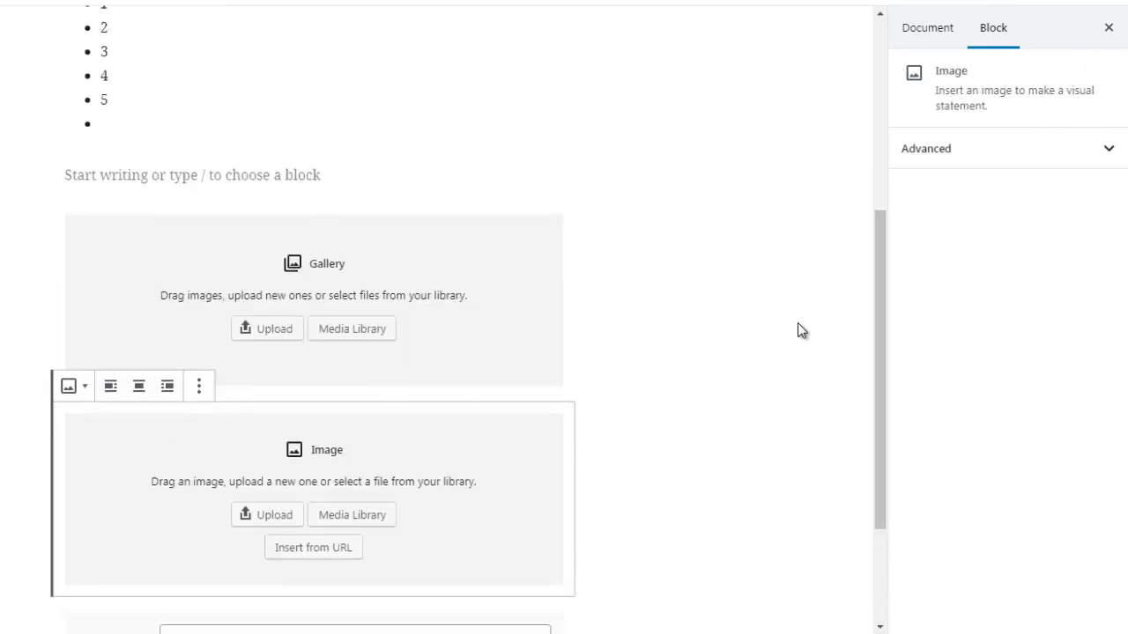